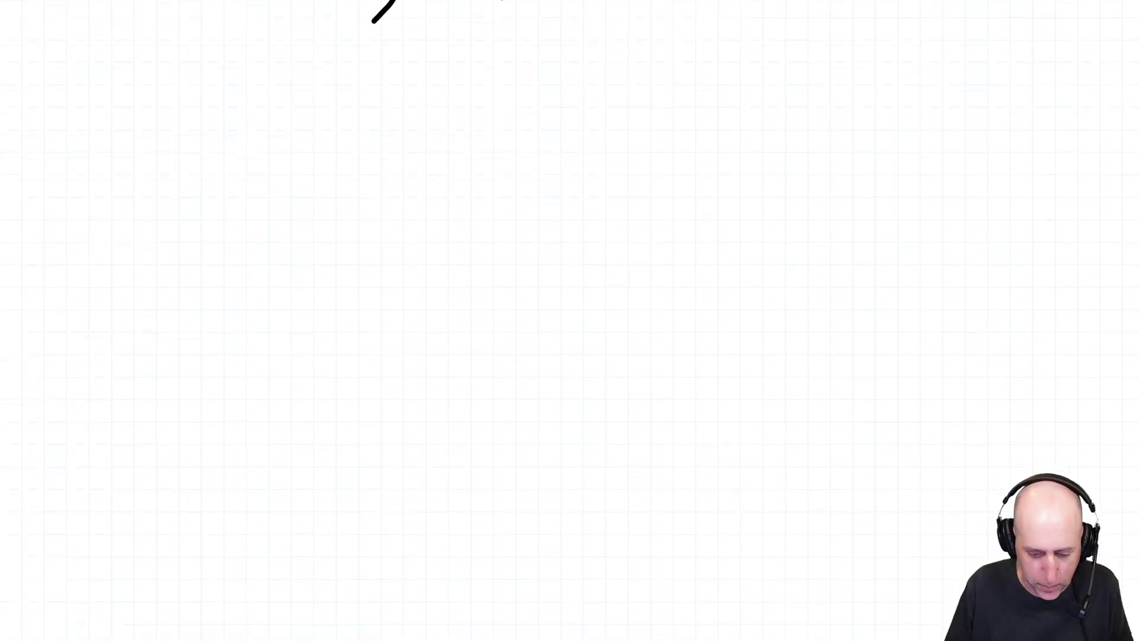
scroll(569, 321, up, 4)
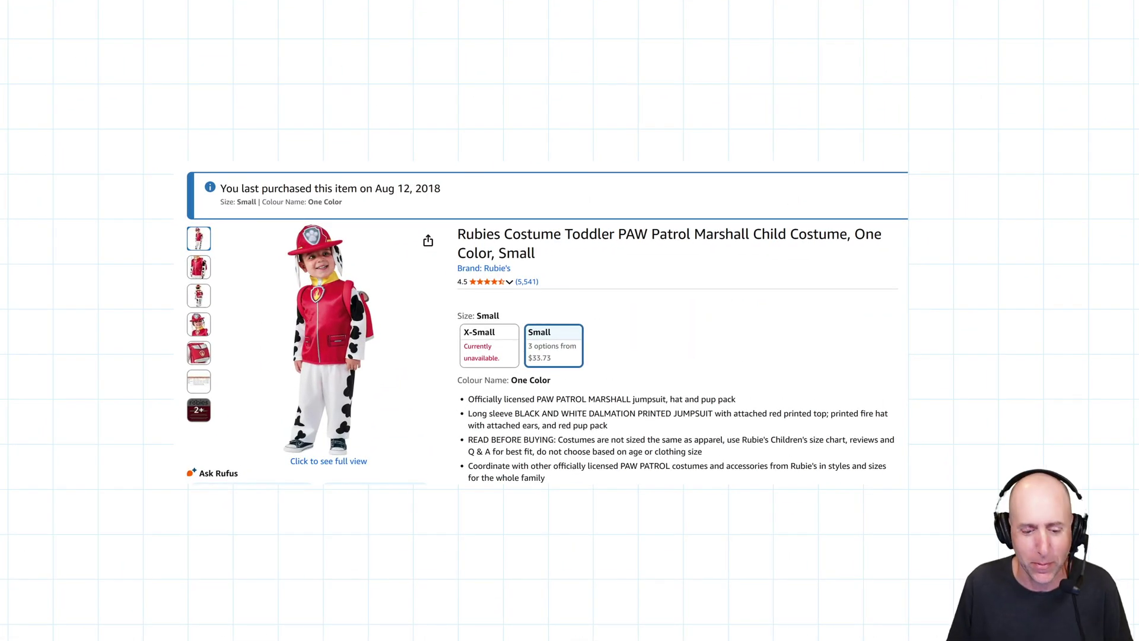
Underline Aug 12, 2018, Toddler and last purchased in red, and write $40 beside the price.
drag(376, 198, 441, 196)
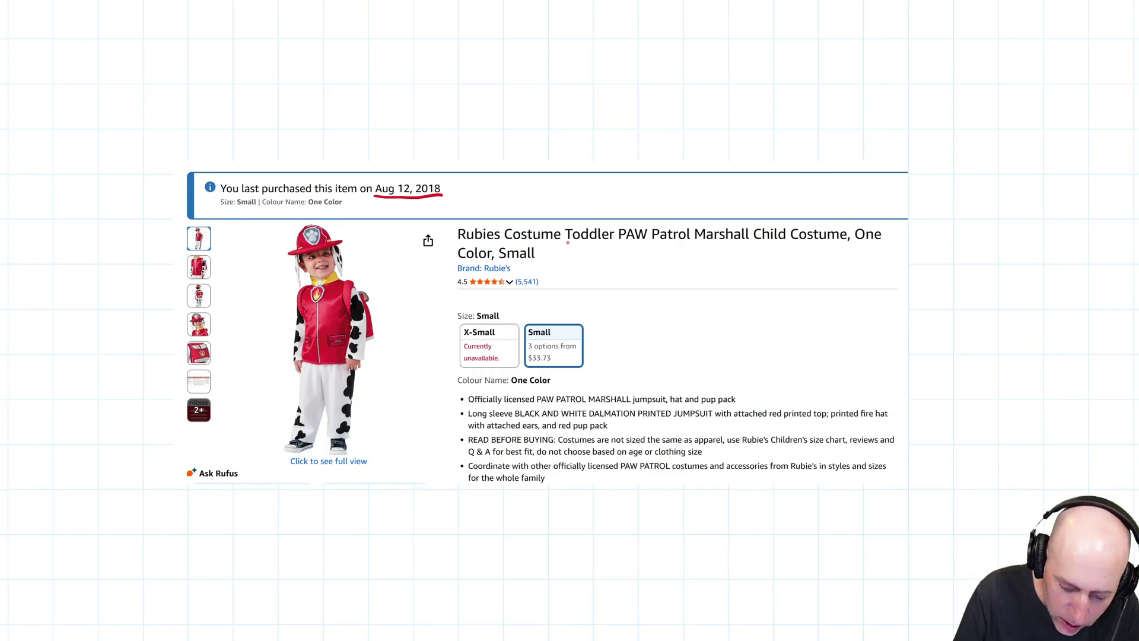
drag(566, 243, 612, 245)
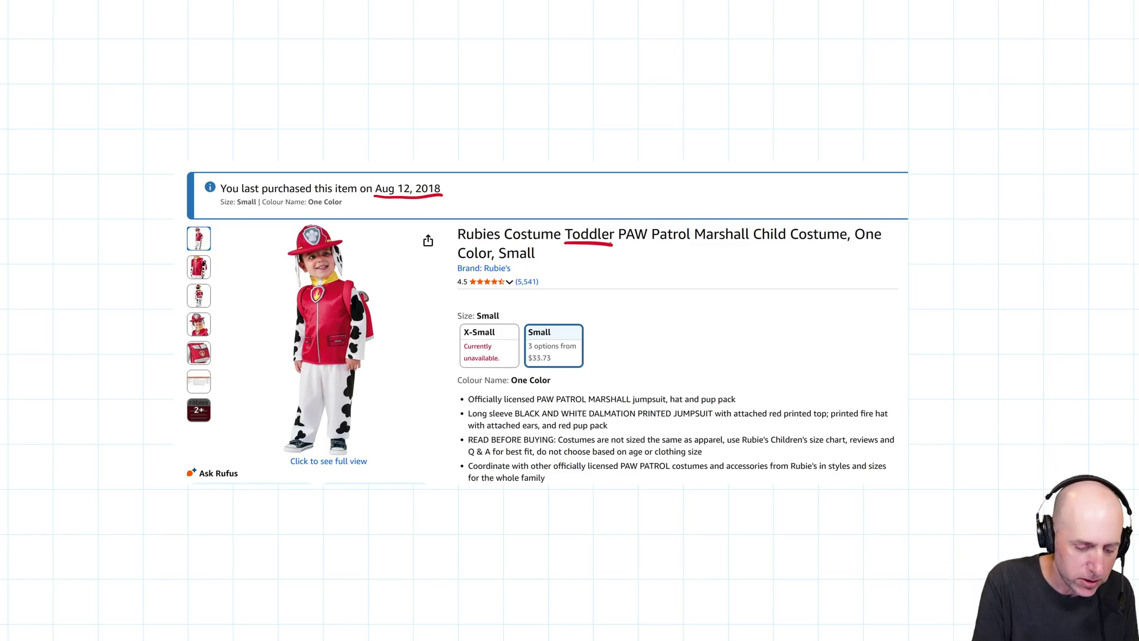
drag(239, 196, 299, 196)
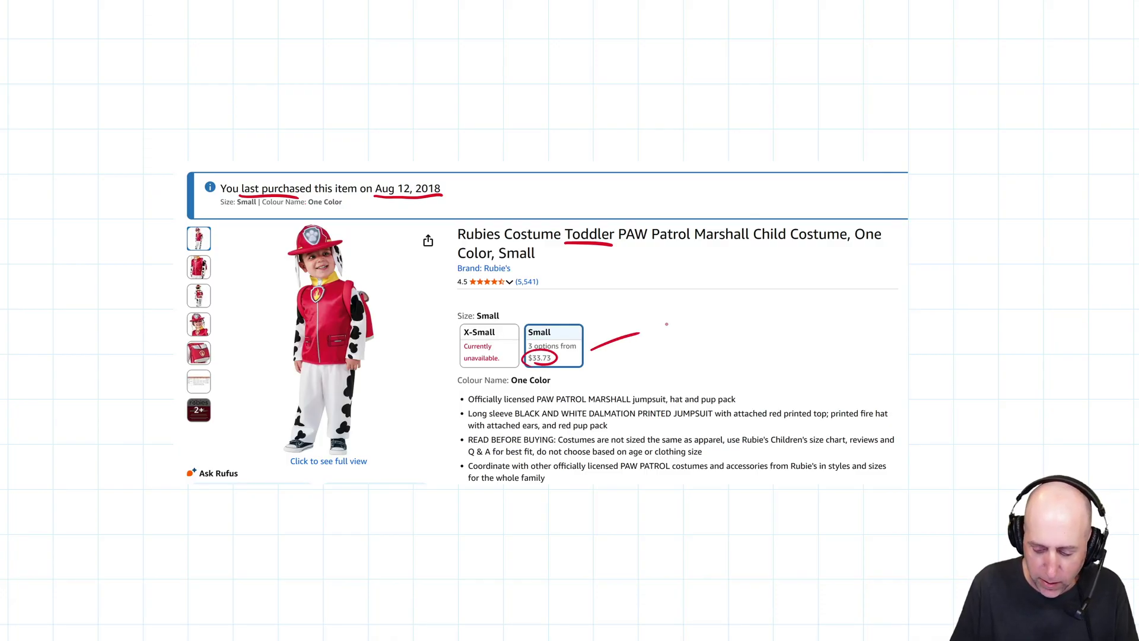
drag(698, 321, 700, 322)
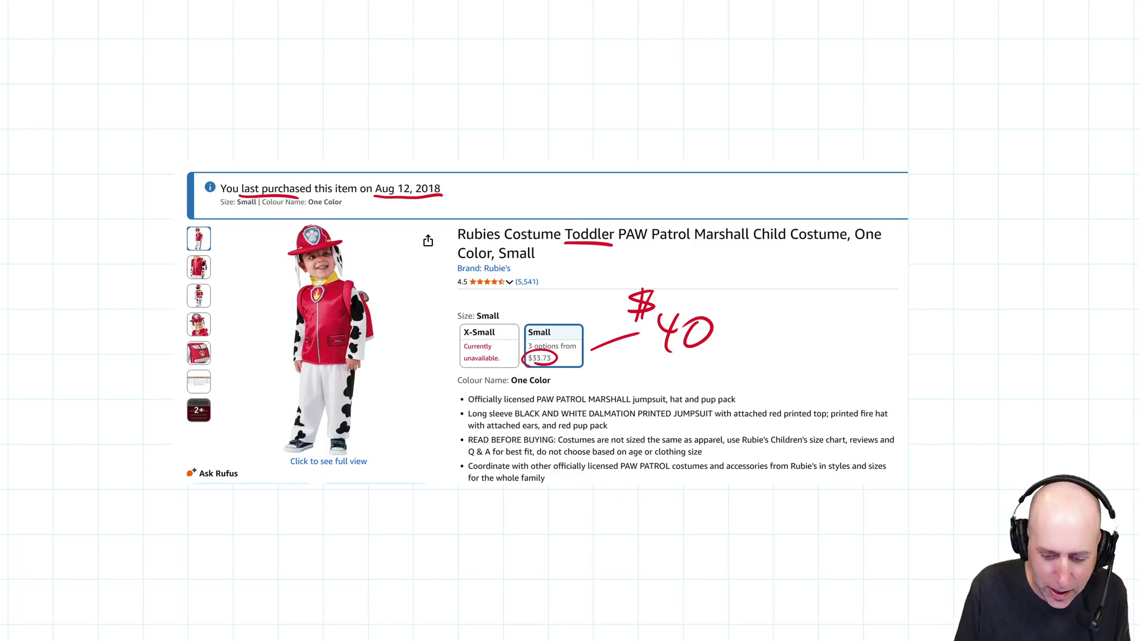
drag(563, 221, 614, 242)
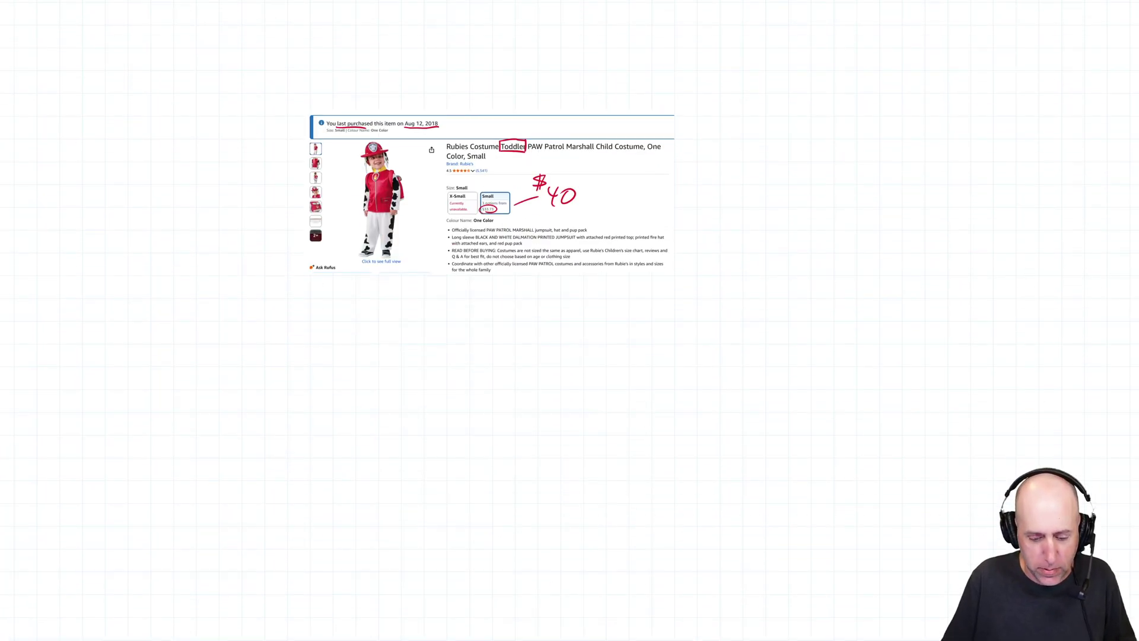
scroll(490, 197, up, 5)
scroll(490, 196, up, 5)
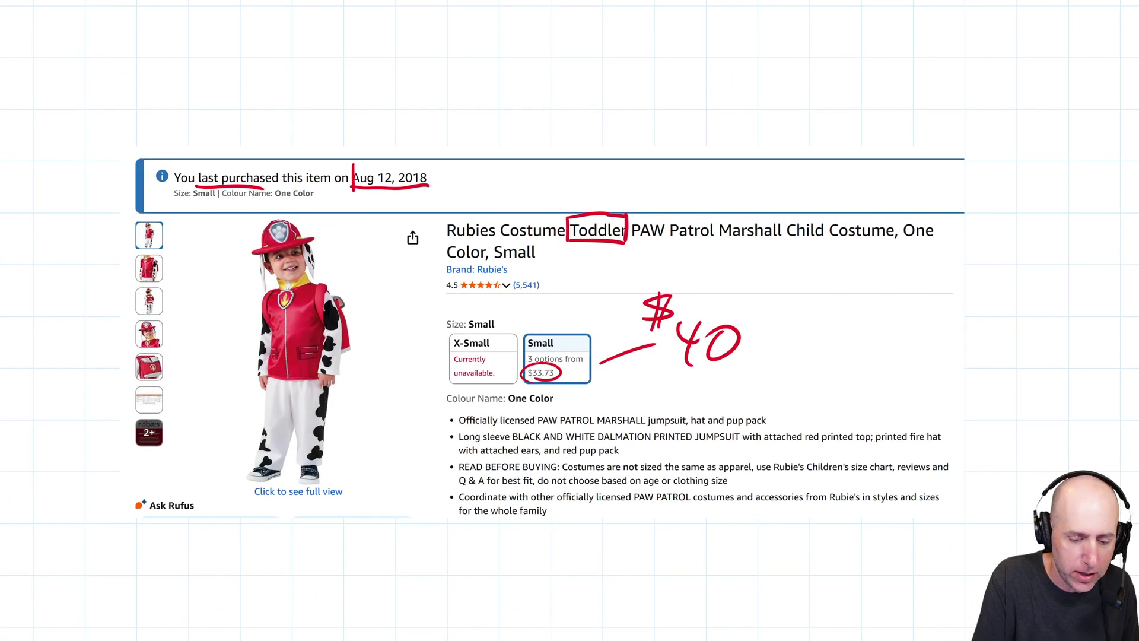
Draw a red freehand circle around Aug 12, 2018 in the banner.
drag(354, 165, 432, 194)
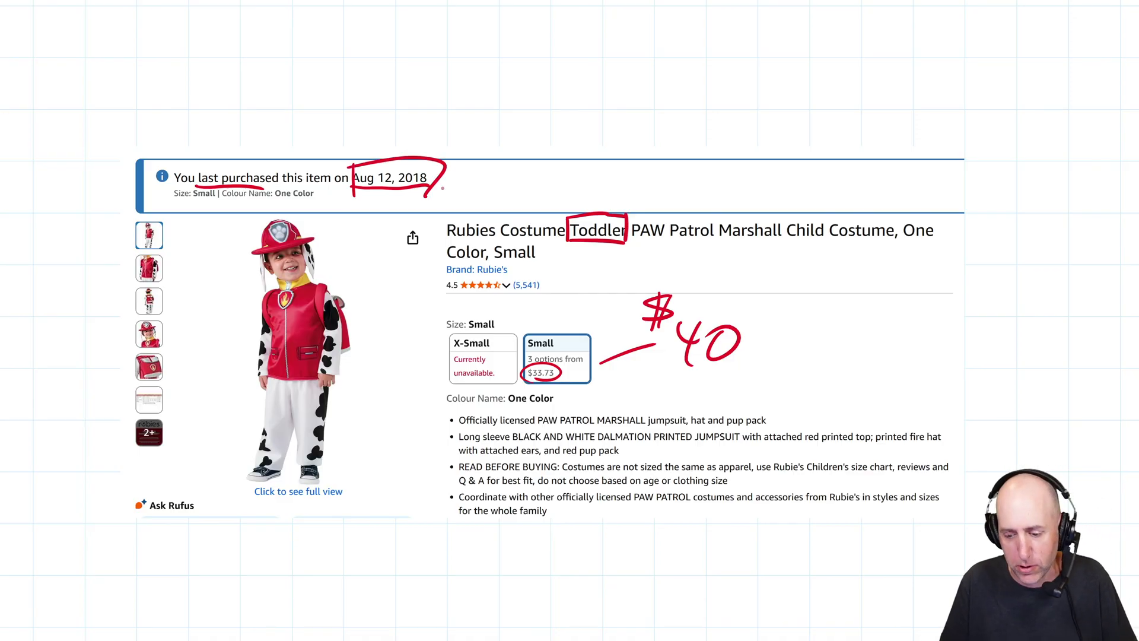